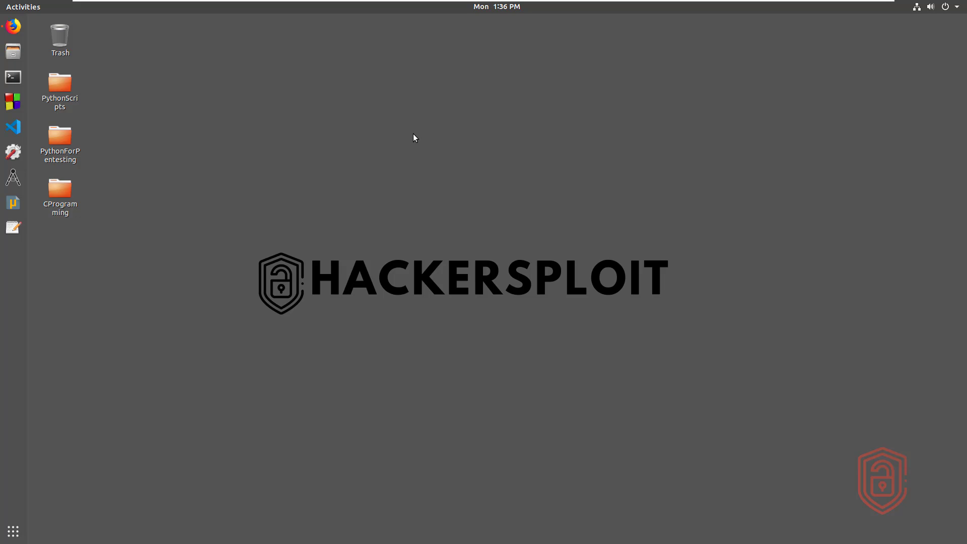
# Open an enlarged terminal and show the release details: Ubuntu 18.04.3 LTS.
pyautogui.hotkey('ctrl', 'alt', 't')
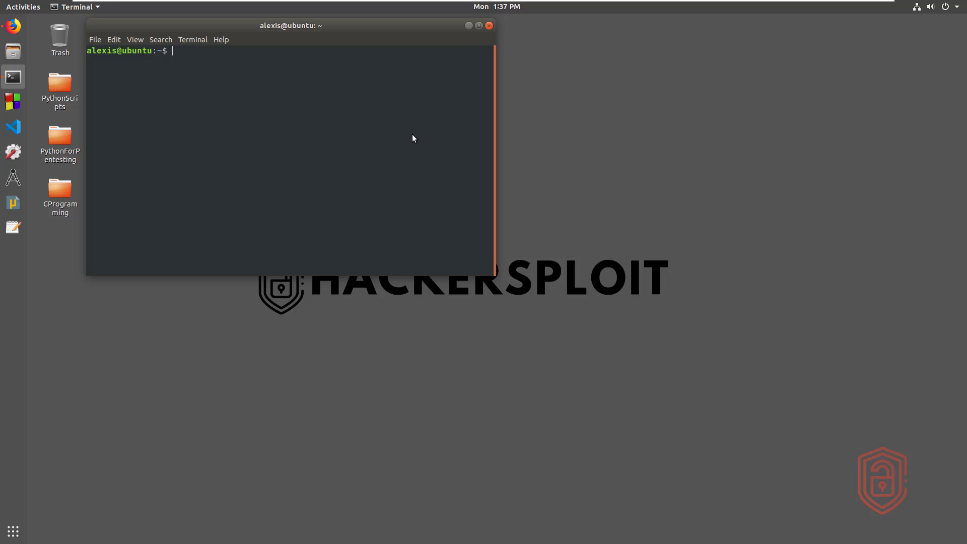
pyautogui.hotkey('ctrl', '+')
pyautogui.hotkey('ctrl', '+')
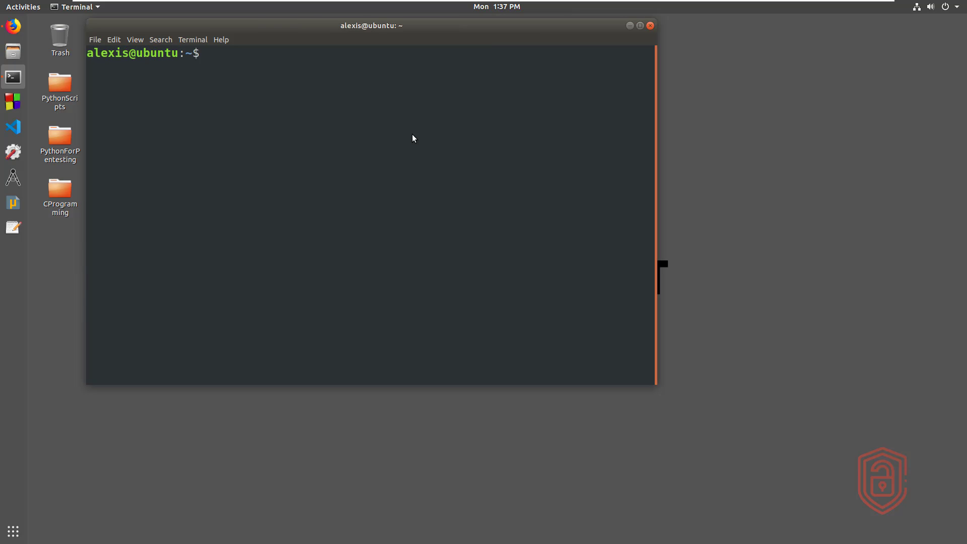
pyautogui.write('lsb_releas')
pyautogui.write('e -a')
pyautogui.press('Return')
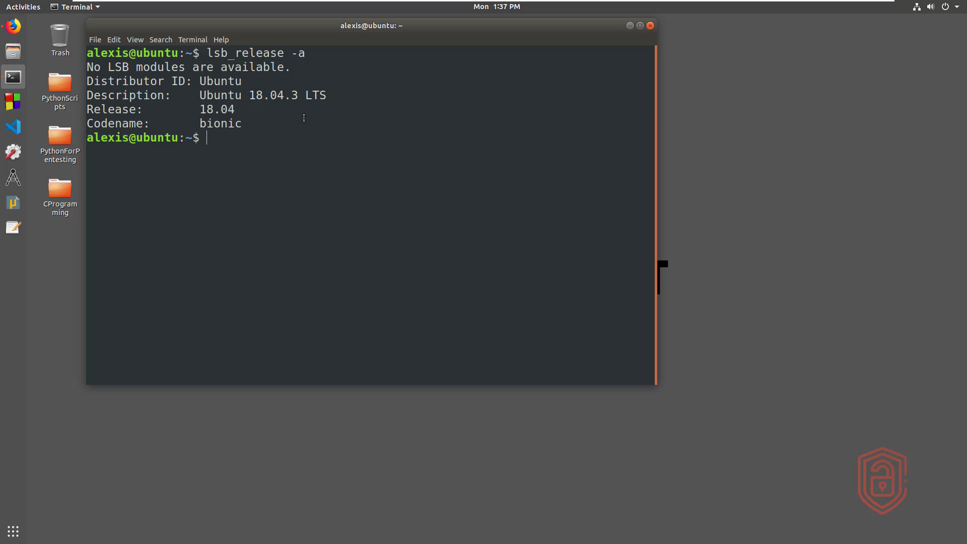
# Check the running kernel version with uname -r: 4.15.0-64-generic.
pyautogui.write('uname -')
pyautogui.write('r')
pyautogui.press('Return')
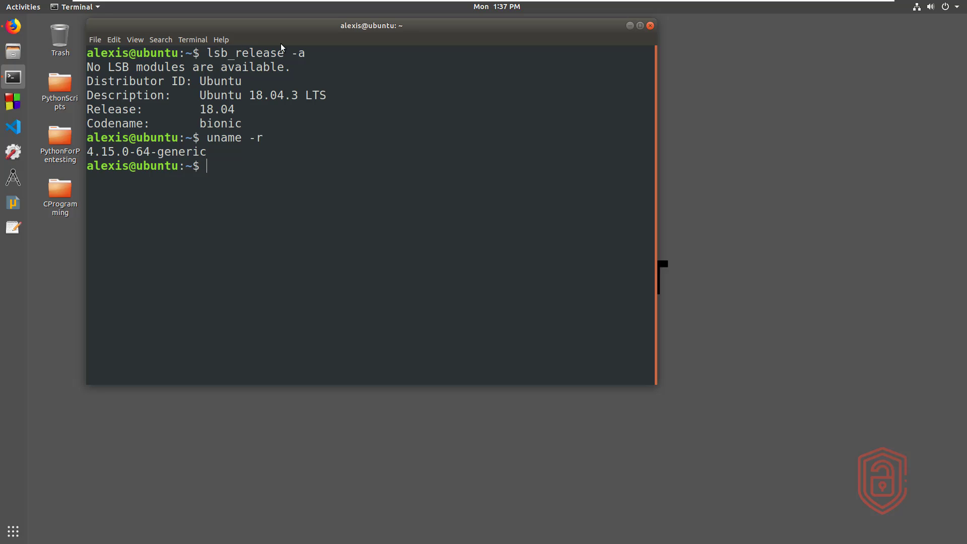
pyautogui.moveTo(325, 31); pyautogui.dragTo(366, 57)
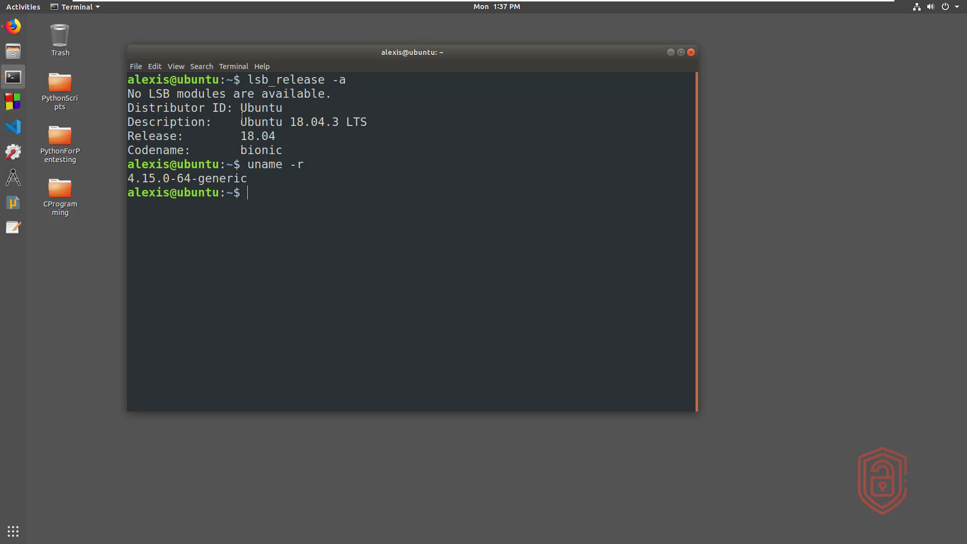
# On kernel.org, highlight stable versions 5.2.17 and 5.3.1, then open the LTS Enablement Stack page.
pyautogui.click(13, 26)
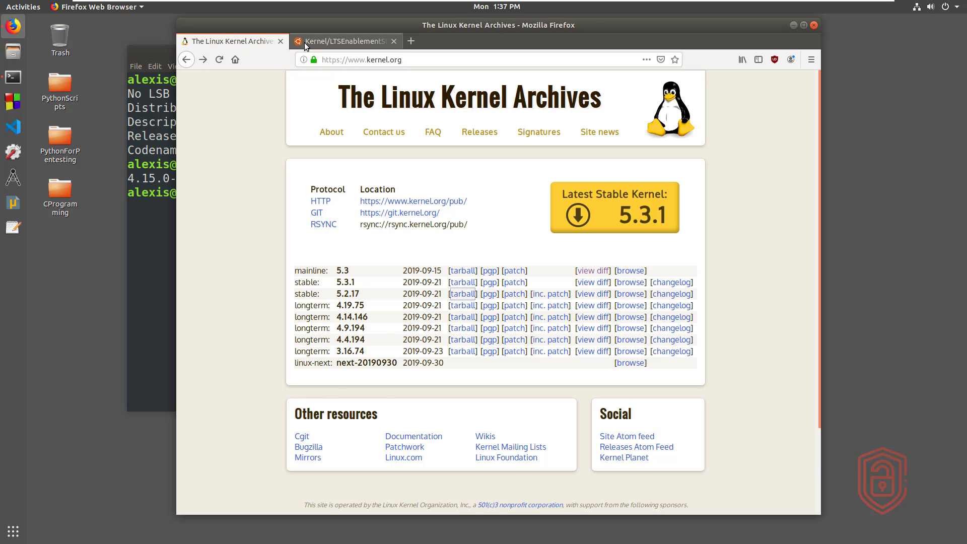
pyautogui.click(307, 44)
pyautogui.click(232, 41)
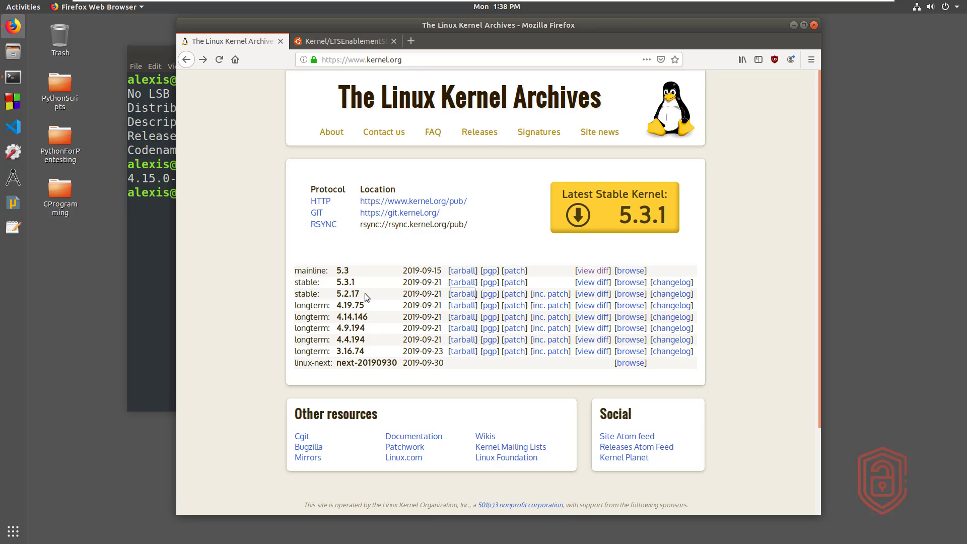
pyautogui.doubleClick(349, 293)
pyautogui.doubleClick(345, 282)
pyautogui.moveTo(407, 29); pyautogui.dragTo(437, 30)
pyautogui.click(387, 50)
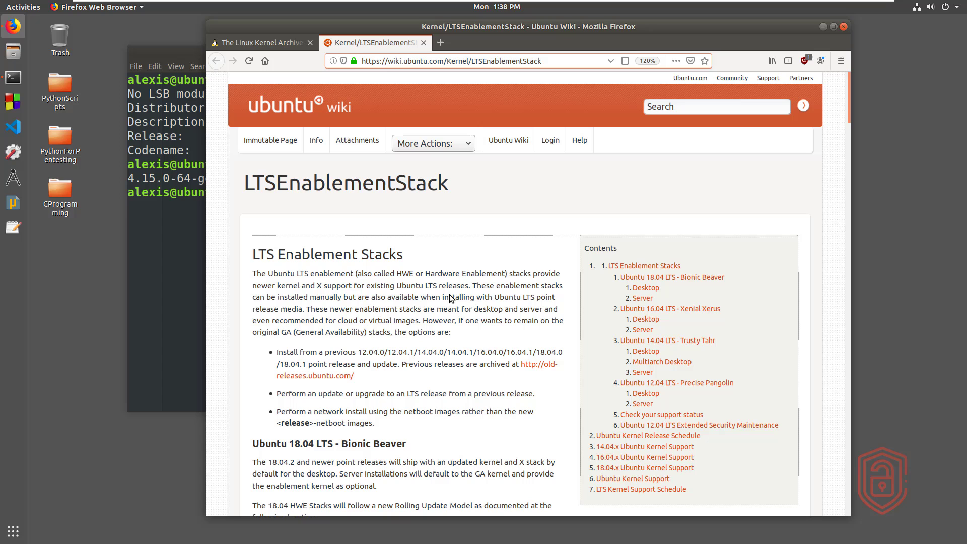
# Highlight the Bionic Beaver heading and the 18.04 updated-kernel paragraph on the wiki page.
pyautogui.scroll(-5, 451, 298)
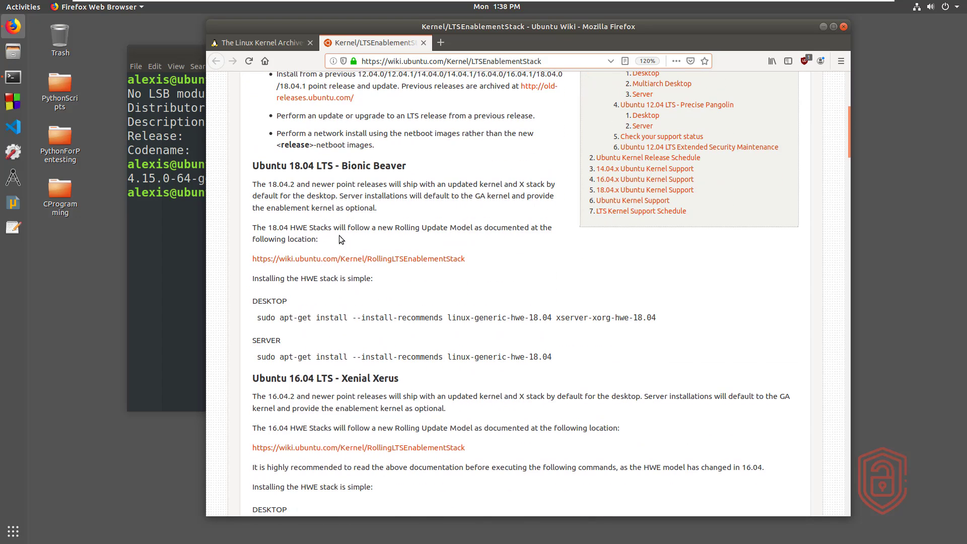
pyautogui.moveTo(268, 173); pyautogui.dragTo(387, 171)
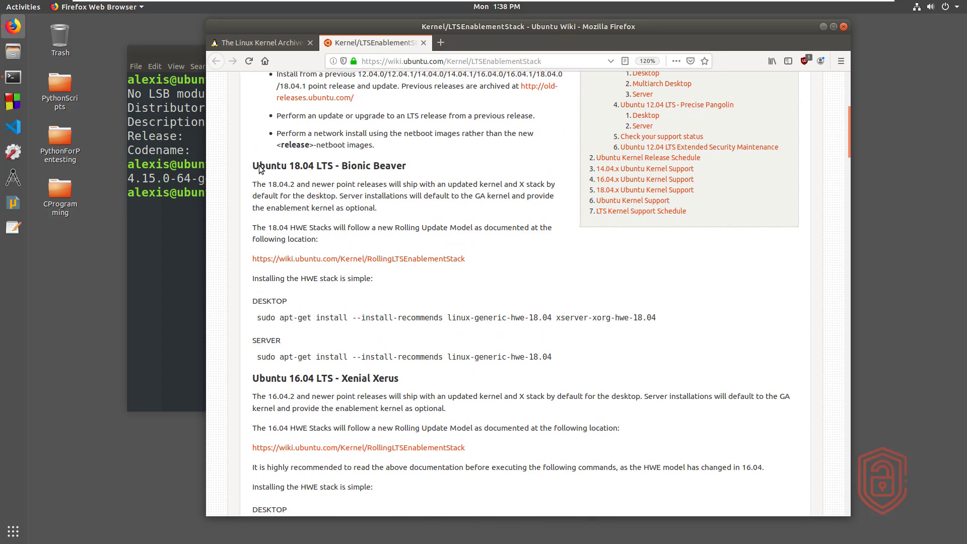
pyautogui.click(392, 173)
pyautogui.moveTo(336, 184)
pyautogui.mouseDown()
pyautogui.moveTo(555, 188)
pyautogui.moveTo(458, 209)
pyautogui.moveTo(376, 204)
pyautogui.mouseUp()
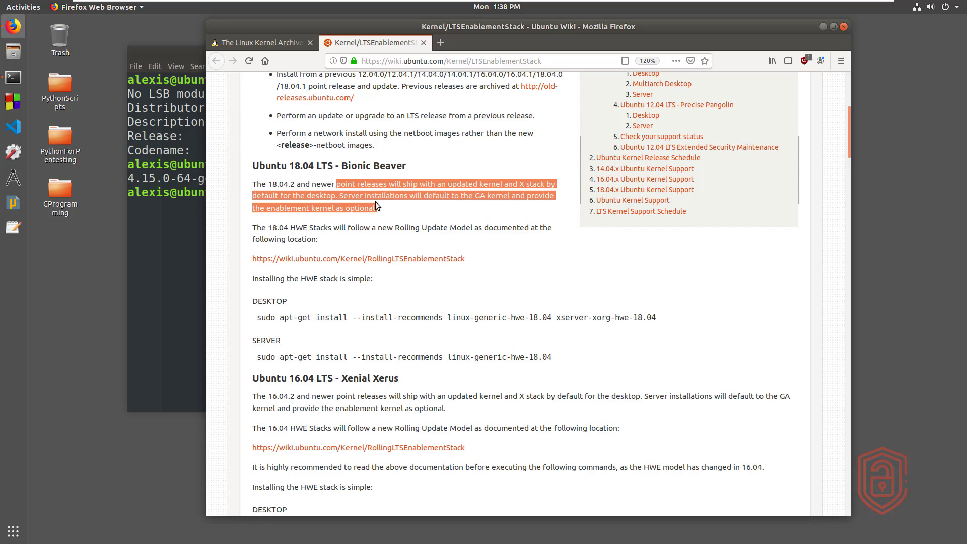
pyautogui.click(397, 199)
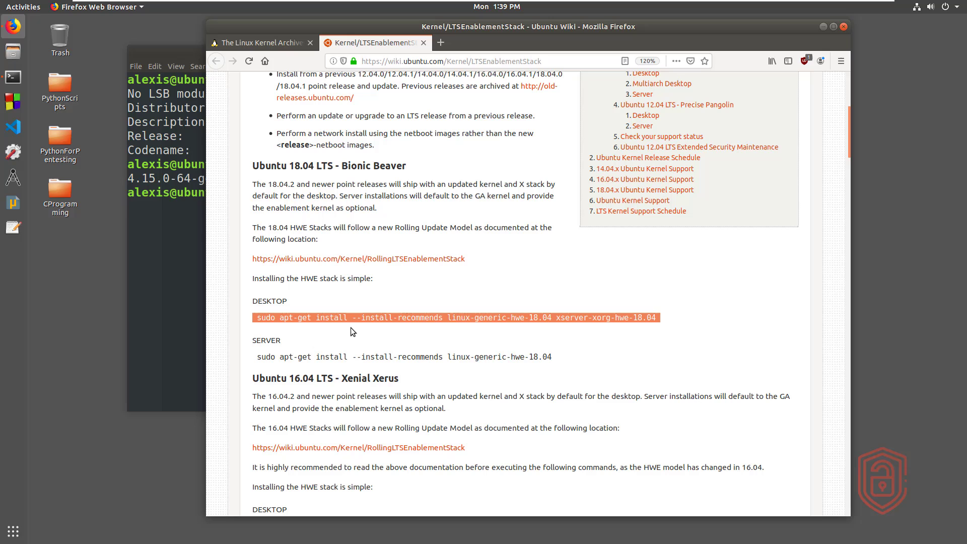
pyautogui.moveTo(478, 27); pyautogui.dragTo(513, 29)
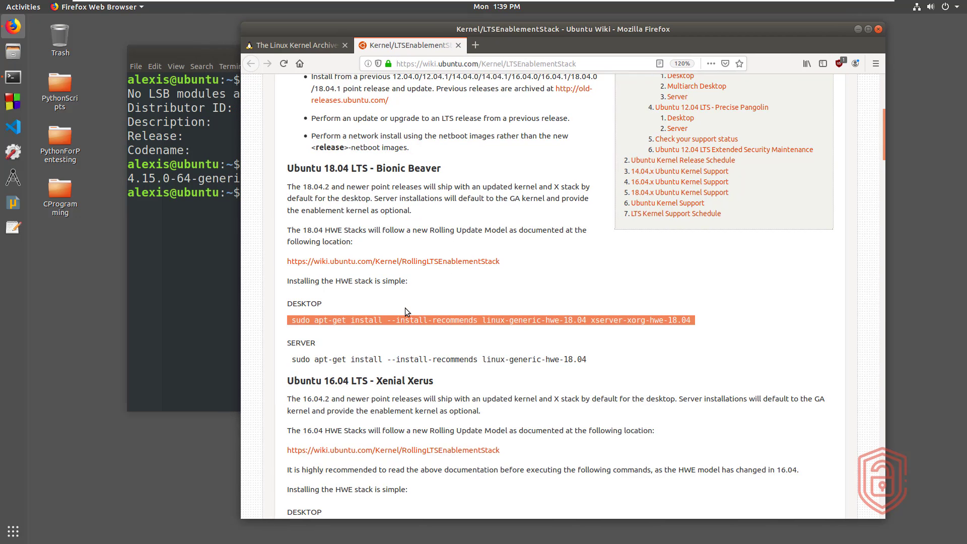
pyautogui.moveTo(604, 42); pyautogui.dragTo(594, 41)
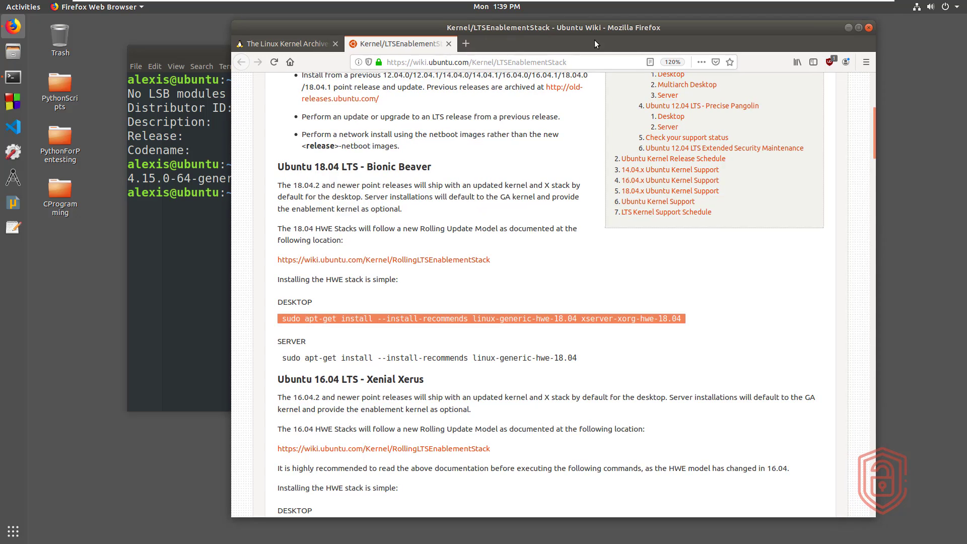
# Return to the terminal and clear its screen.
pyautogui.click(848, 28)
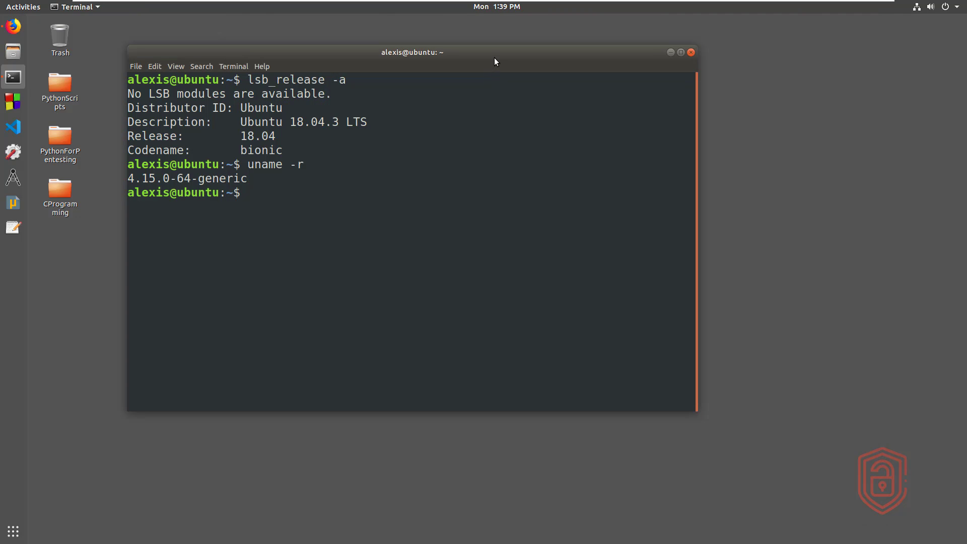
pyautogui.moveTo(494, 62); pyautogui.dragTo(534, 57)
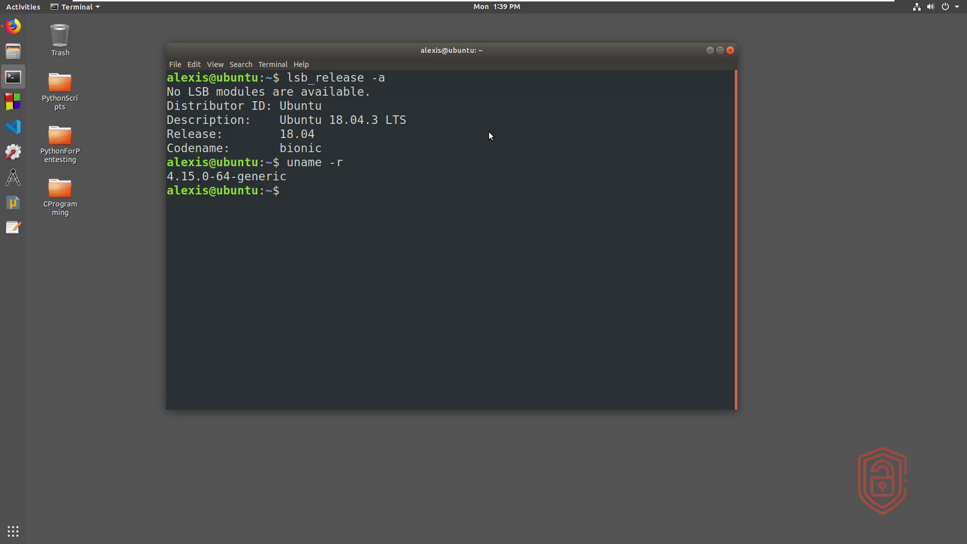
pyautogui.write('cl')
pyautogui.write('ear')
pyautogui.press('Return')
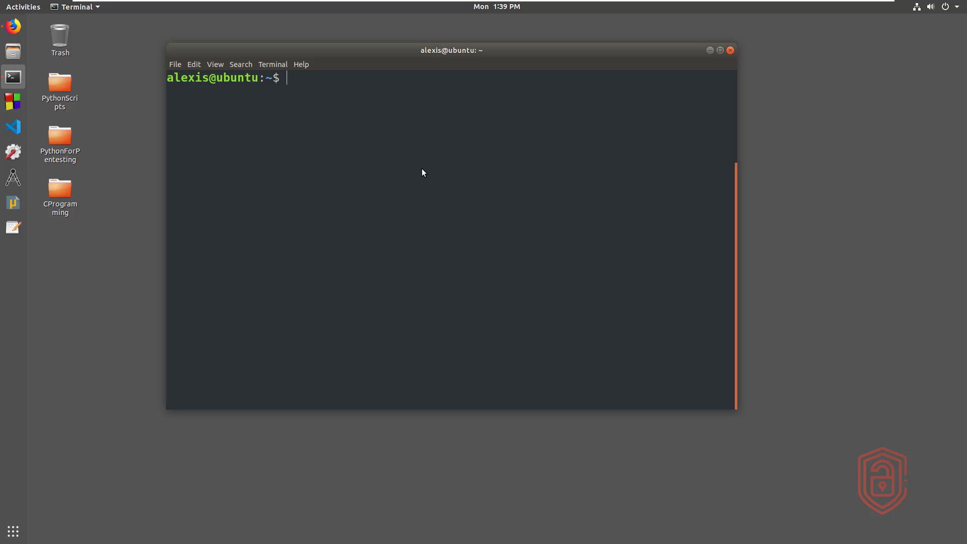
# Add ppa:teejee2008/ppa with sudo add-apt-repository, authenticating and confirming.
pyautogui.write('sudo add-apt-reposi')
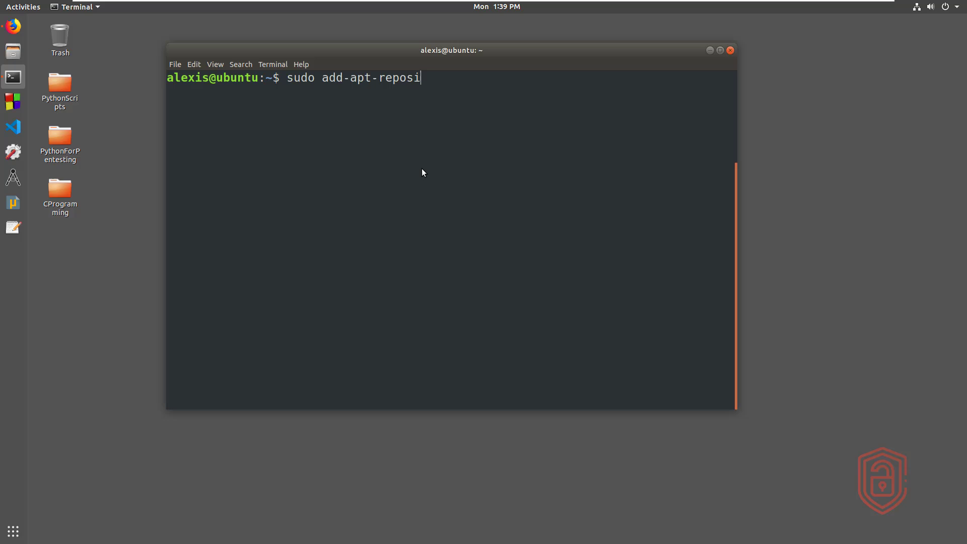
pyautogui.write('tory')
pyautogui.write(' ppa:')
pyautogui.write('teejee2')
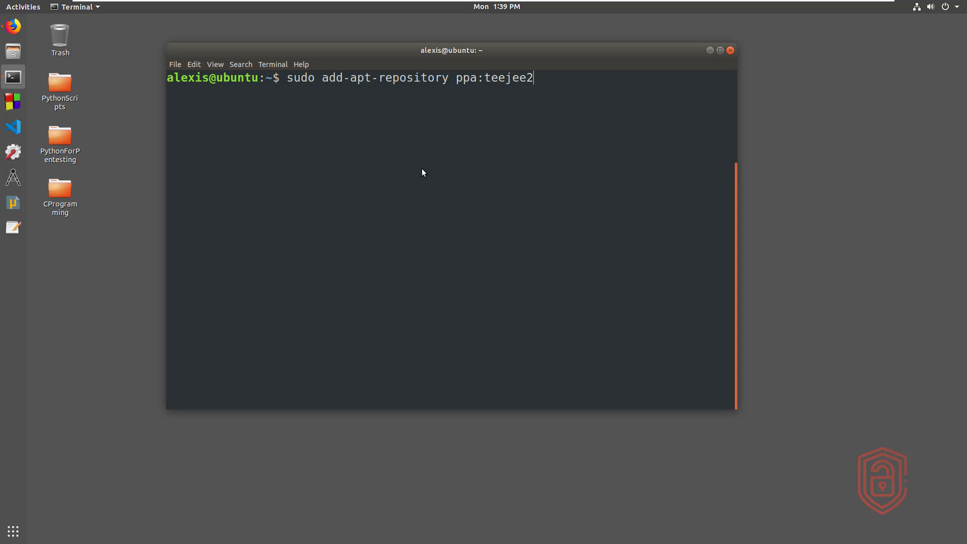
pyautogui.write('008/p')
pyautogui.write('pa')
pyautogui.press('Return')
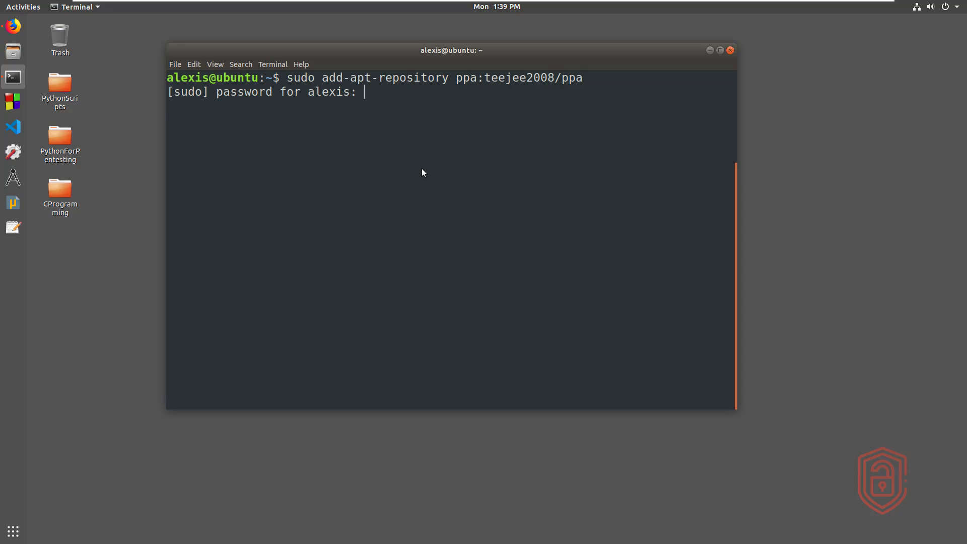
pyautogui.press('Return')
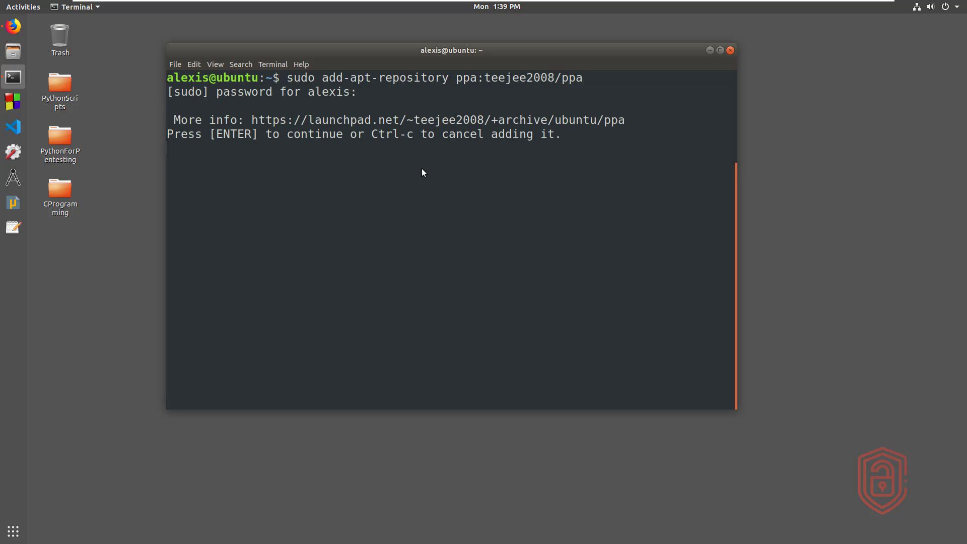
pyautogui.press('Return')
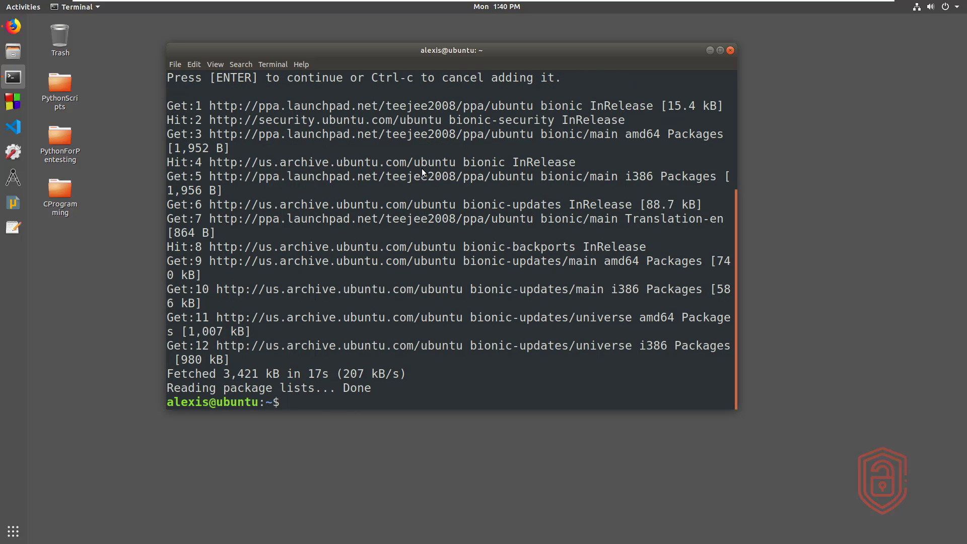
pyautogui.write('sudo apt-get ')
pyautogui.write('update')
# Run sudo apt-get update, then install ukuu with sudo apt-get install, answering Y.
pyautogui.press('Return')
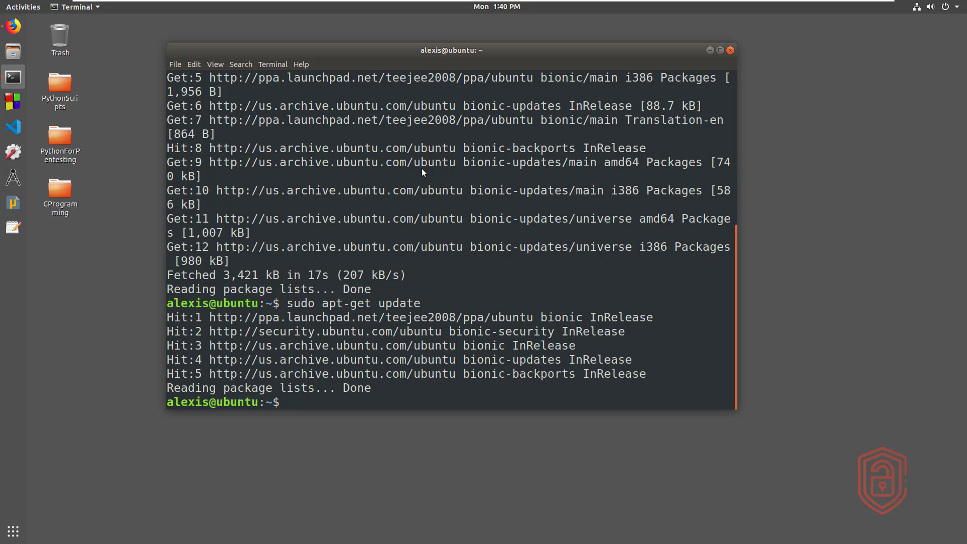
pyautogui.write('s')
pyautogui.write('udo apt-g')
pyautogui.write('et install u')
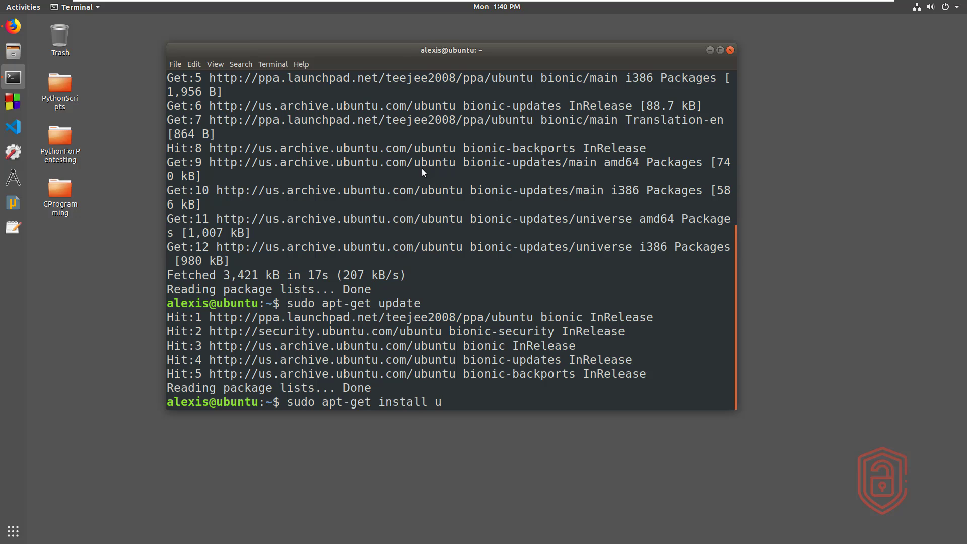
pyautogui.write('kuu')
pyautogui.press('Return')
pyautogui.write('Y')
pyautogui.press('Return')
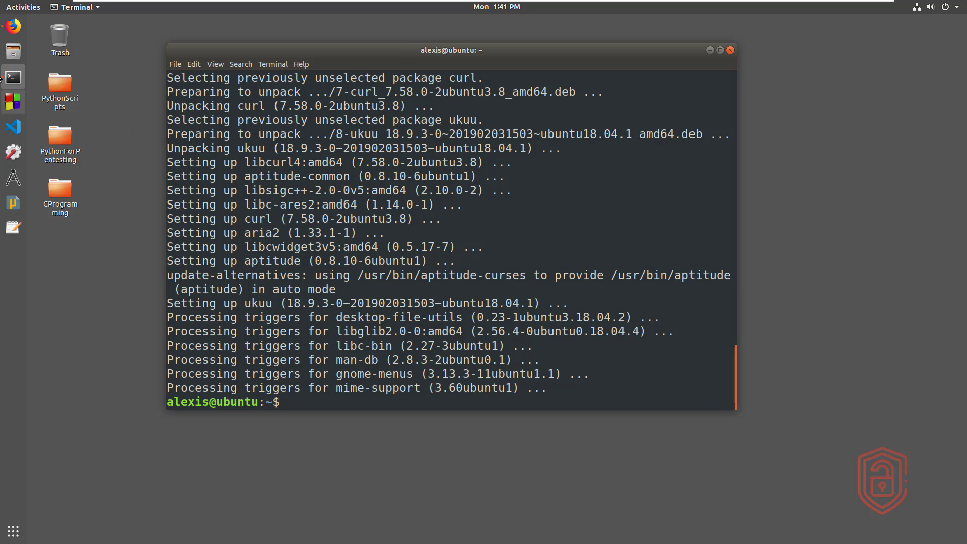
pyautogui.click(96, 307)
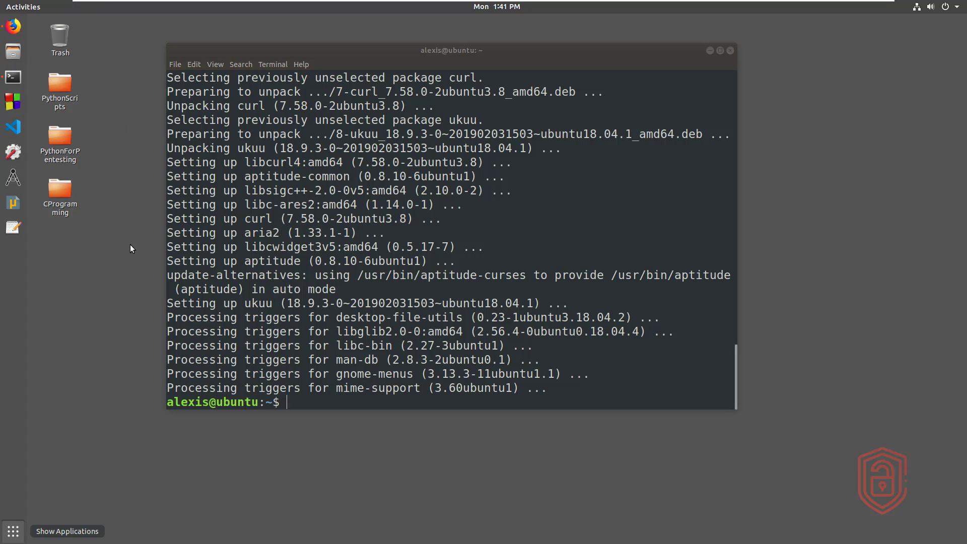
# Search the application overview for 'ukuu' and launch the Ukuu Kernel Update Utility.
pyautogui.click(13, 532)
pyautogui.write('u')
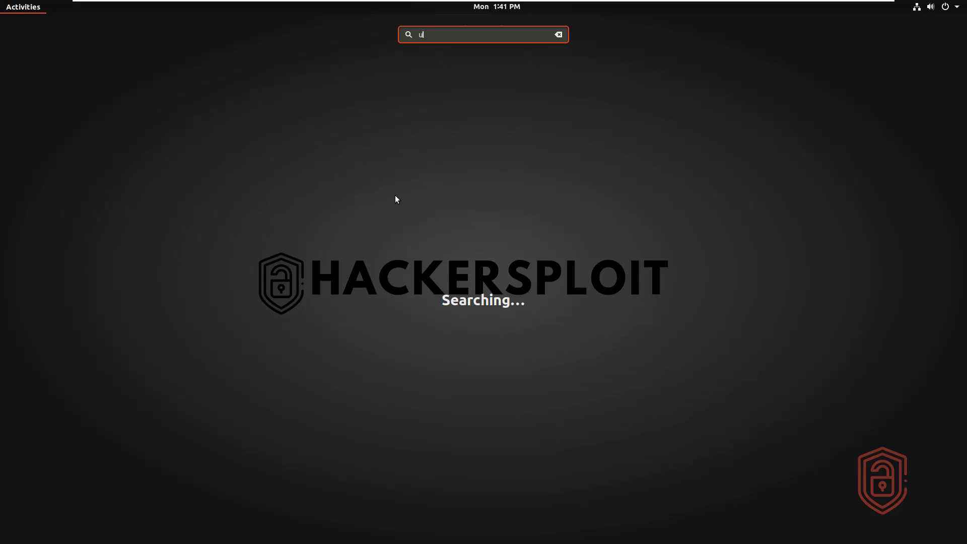
pyautogui.write('kuu')
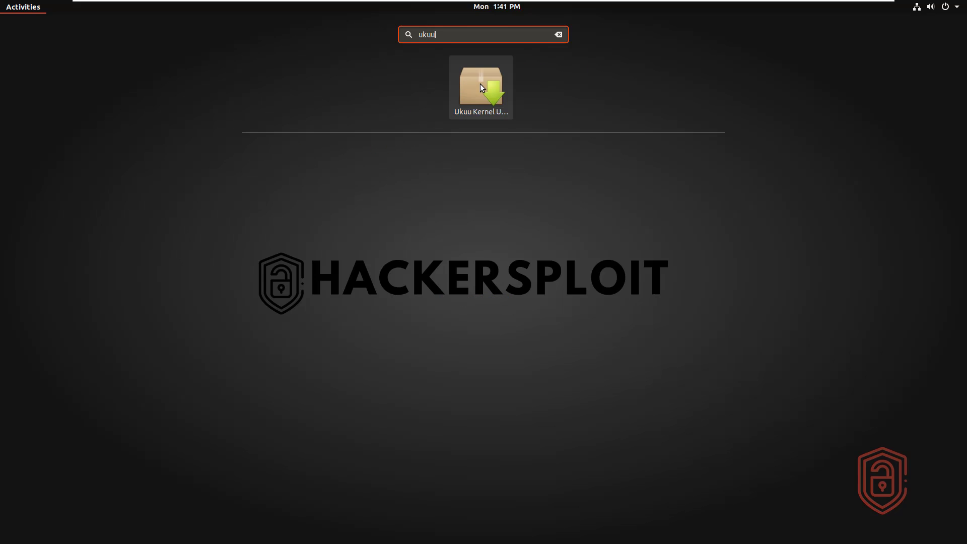
pyautogui.click(480, 84)
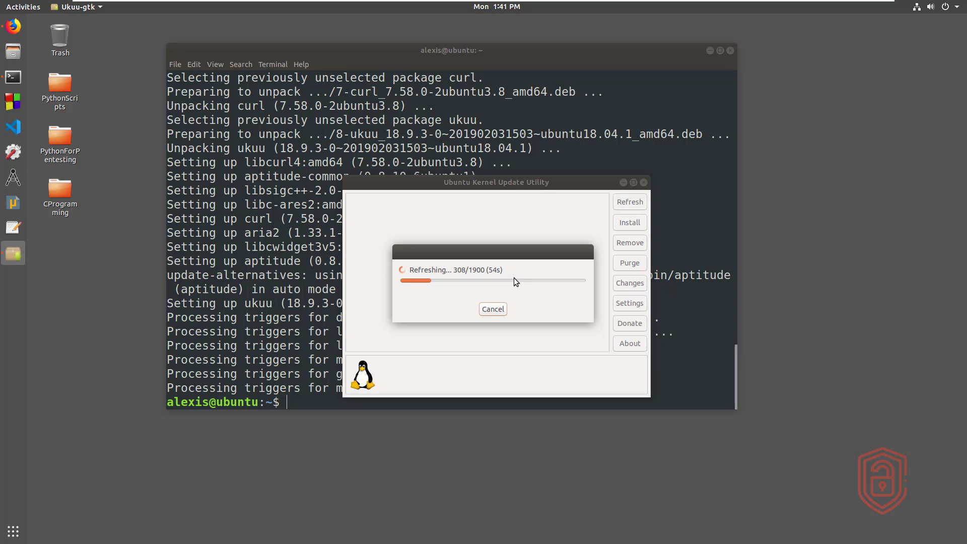
# Minimize the Terminal and let Ukuu finish fetching its kernel index up to Linux 5.3.1.
pyautogui.click(710, 51)
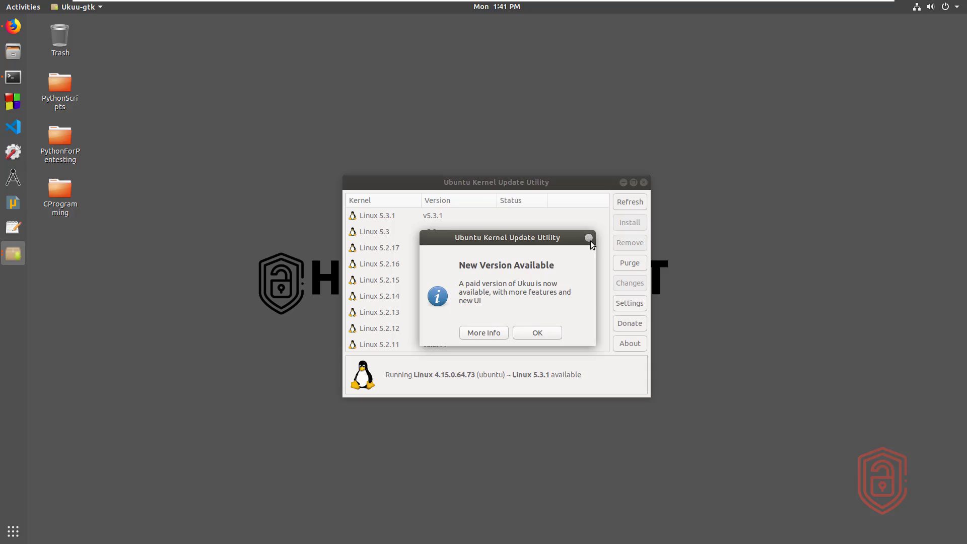
# Dismiss Ukuu's paid-version notice.
pyautogui.click(591, 240)
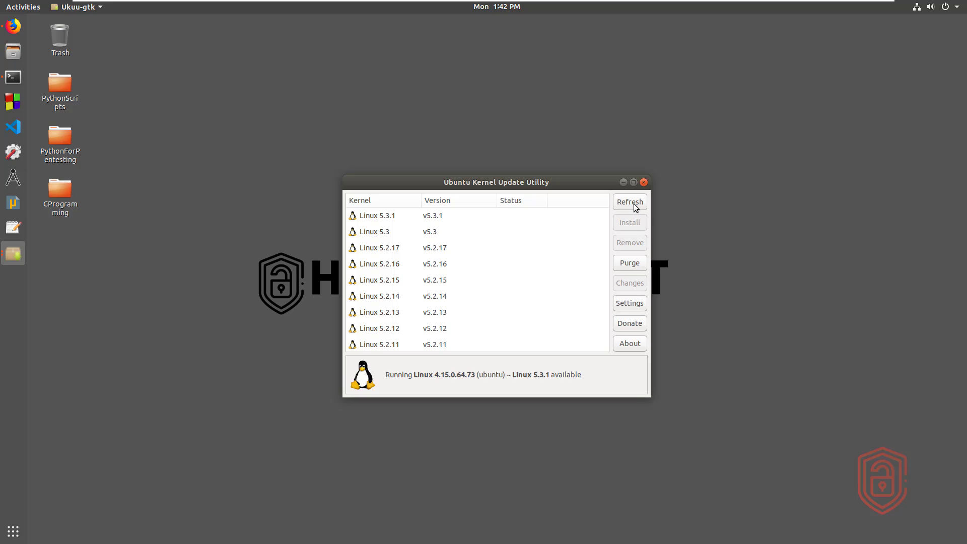
pyautogui.moveTo(547, 183); pyautogui.dragTo(531, 184)
pyautogui.click(20, 254)
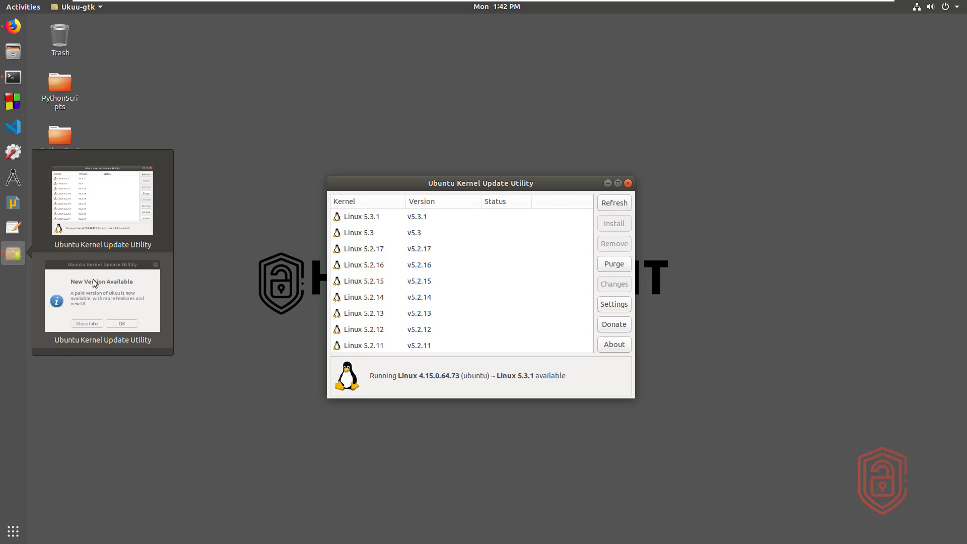
pyautogui.click(93, 279)
pyautogui.click(536, 334)
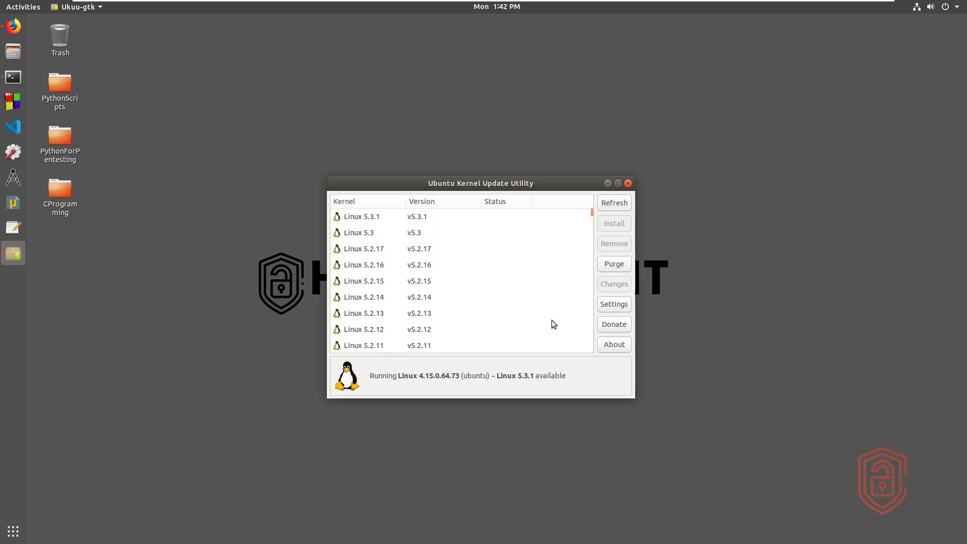
# Scroll through Ukuu's kernel list, starting from the Linux 5.2.16 entry.
pyautogui.click(556, 257)
pyautogui.scroll(-5, 556, 256)
pyautogui.scroll(-1, 558, 260)
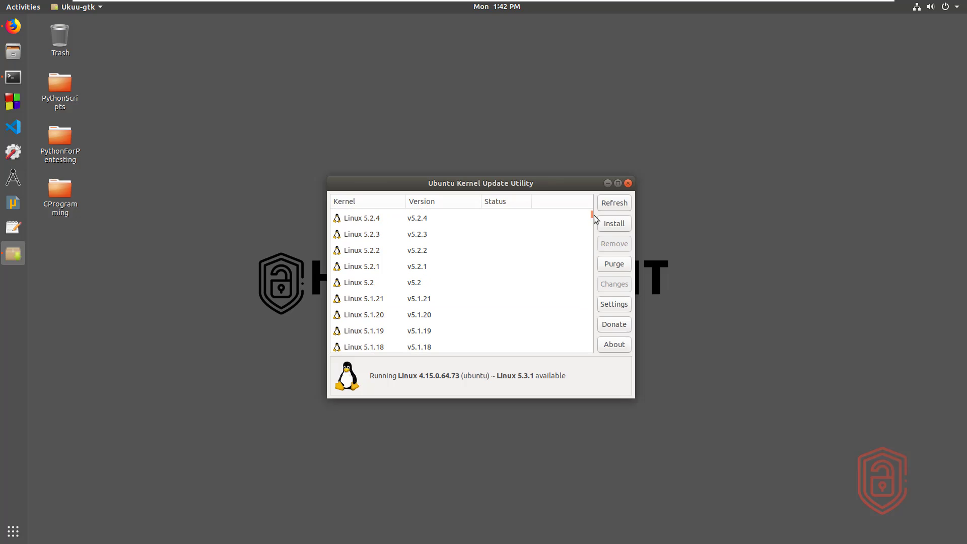
pyautogui.moveTo(592, 218); pyautogui.dragTo(581, 349)
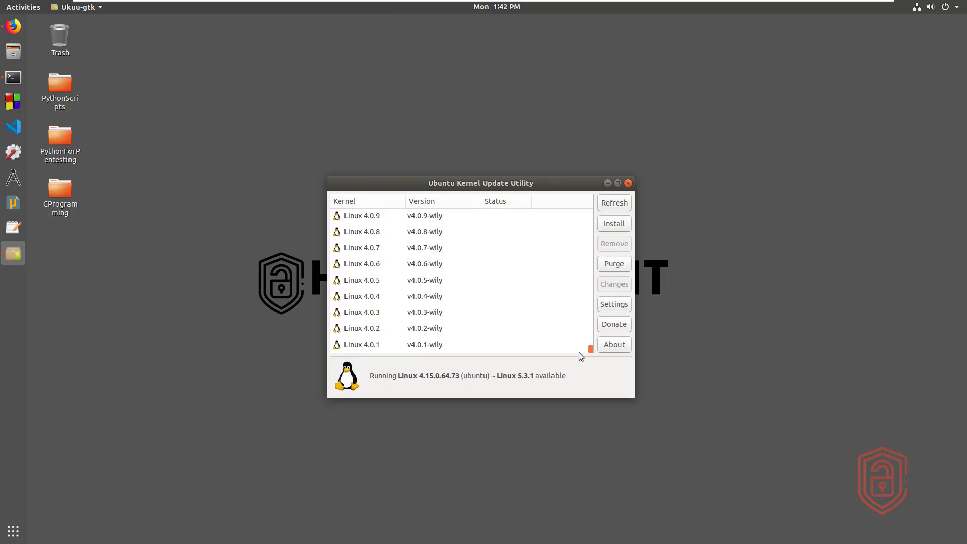
pyautogui.moveTo(578, 346); pyautogui.dragTo(579, 207)
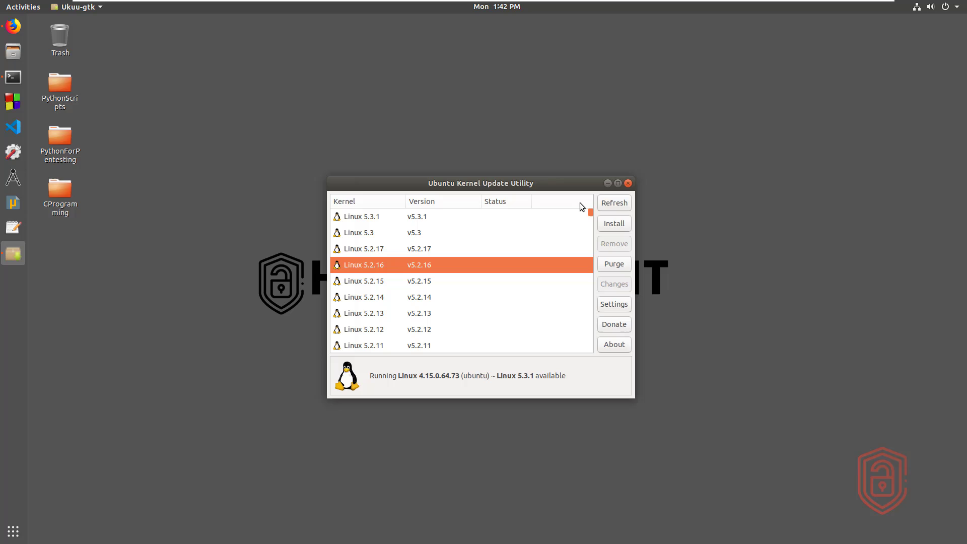
pyautogui.moveTo(579, 203); pyautogui.dragTo(575, 246)
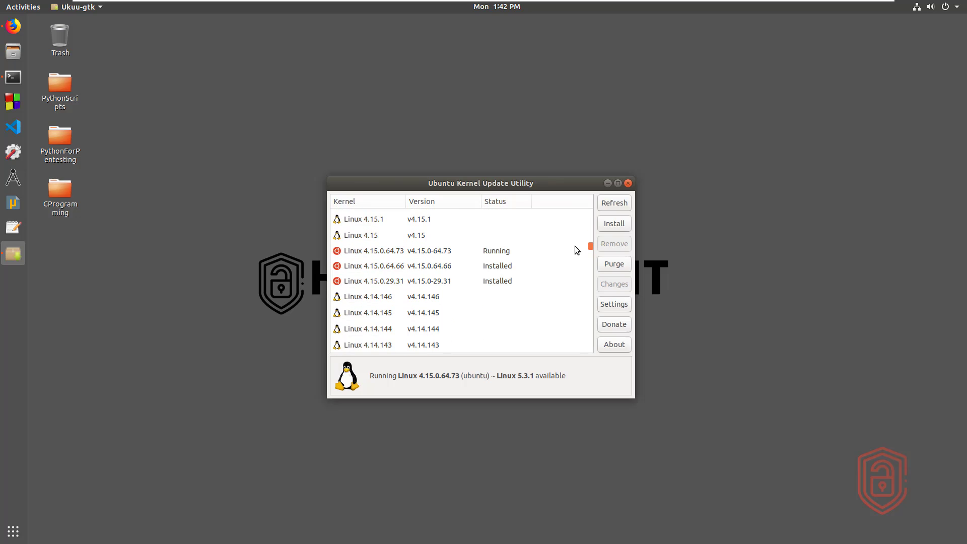
# Inspect the installed 4.15.0 kernels, then scroll back to the top of the list.
pyautogui.click(456, 252)
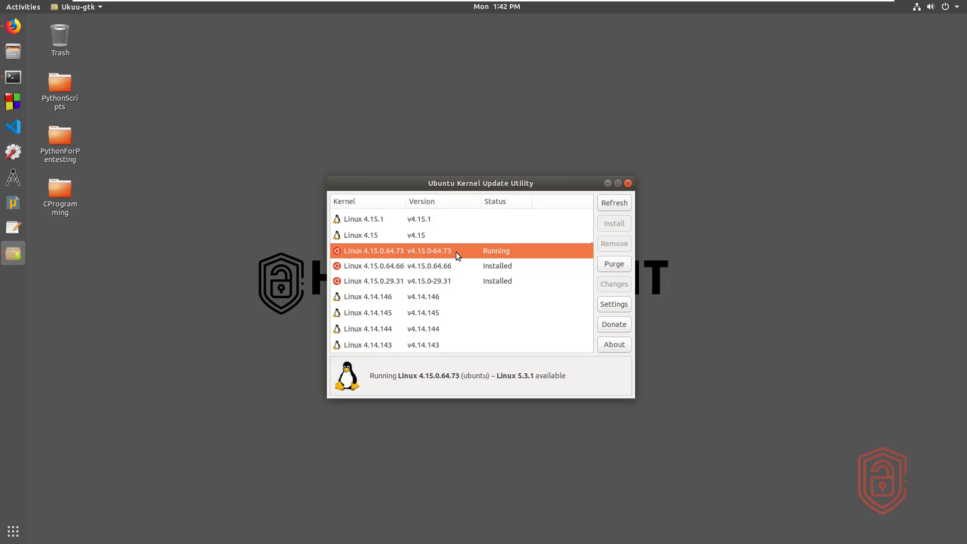
pyautogui.click(458, 263)
pyautogui.click(460, 264)
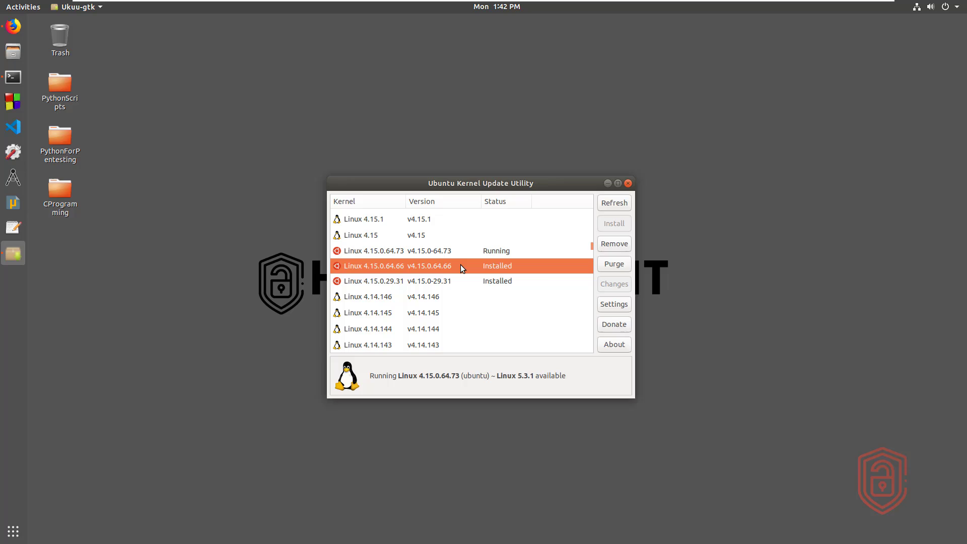
pyautogui.scroll(2, 461, 264)
pyautogui.scroll(4, 460, 264)
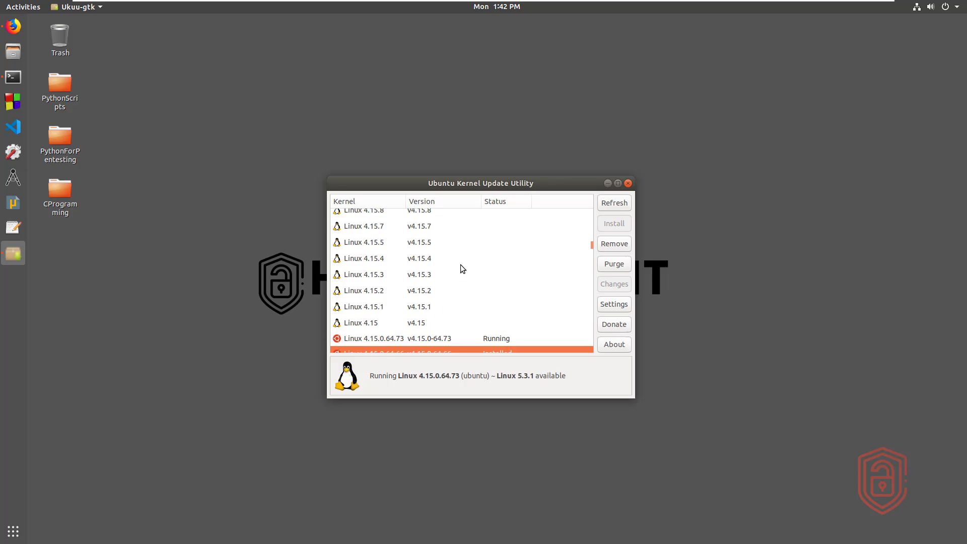
pyautogui.scroll(4, 460, 264)
pyautogui.scroll(2, 460, 264)
pyautogui.moveTo(592, 244); pyautogui.dragTo(594, 233)
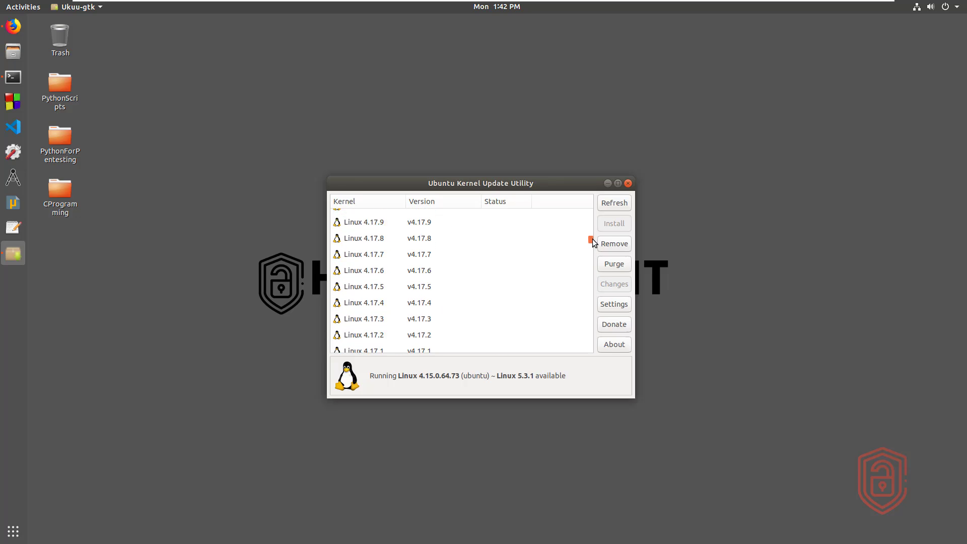
pyautogui.moveTo(594, 229); pyautogui.dragTo(593, 207)
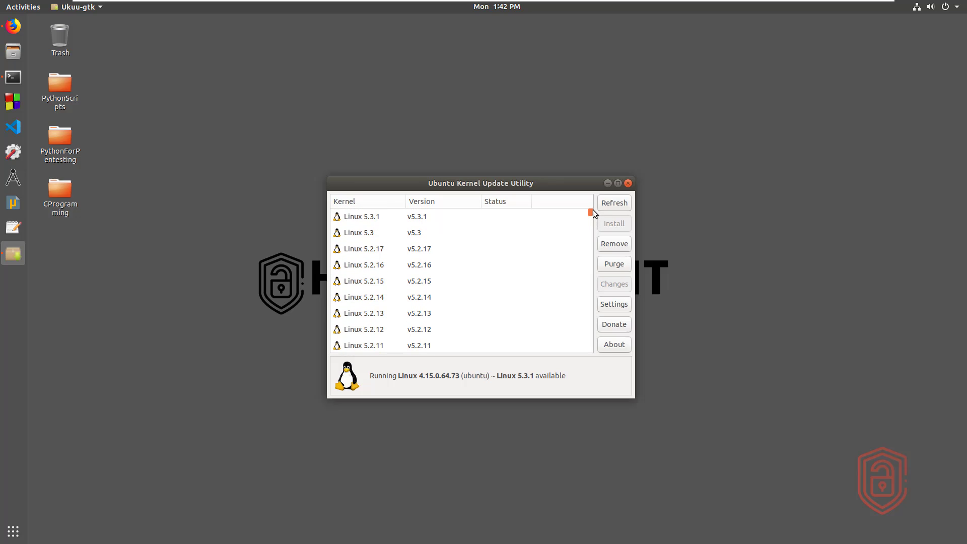
# Select Linux 5.3.1 and cross-check it against kernel.org's latest stable release.
pyautogui.click(518, 222)
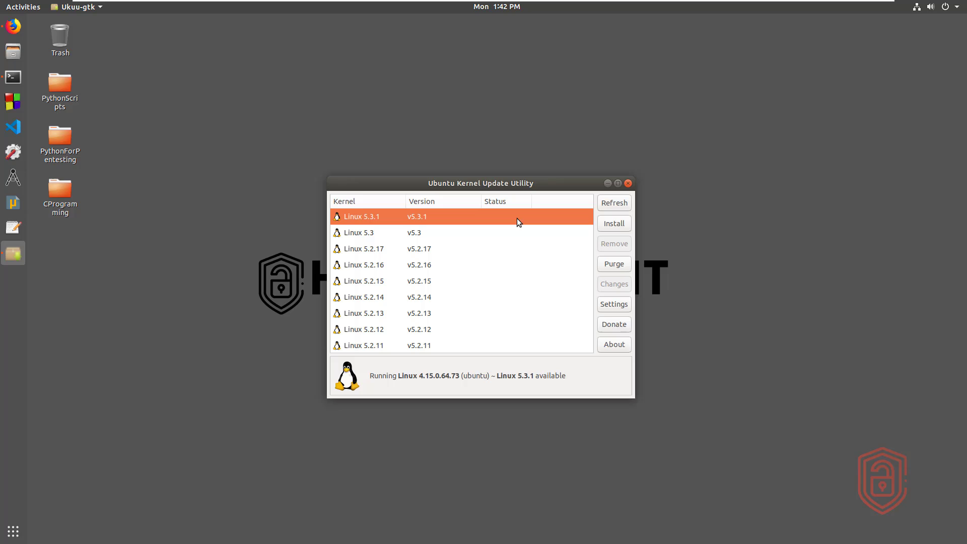
pyautogui.click(13, 26)
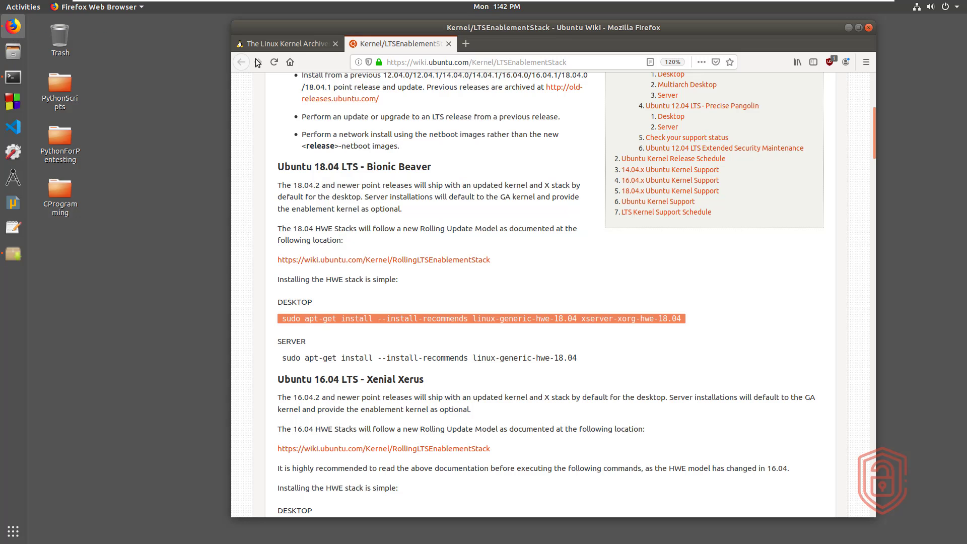
pyautogui.click(290, 46)
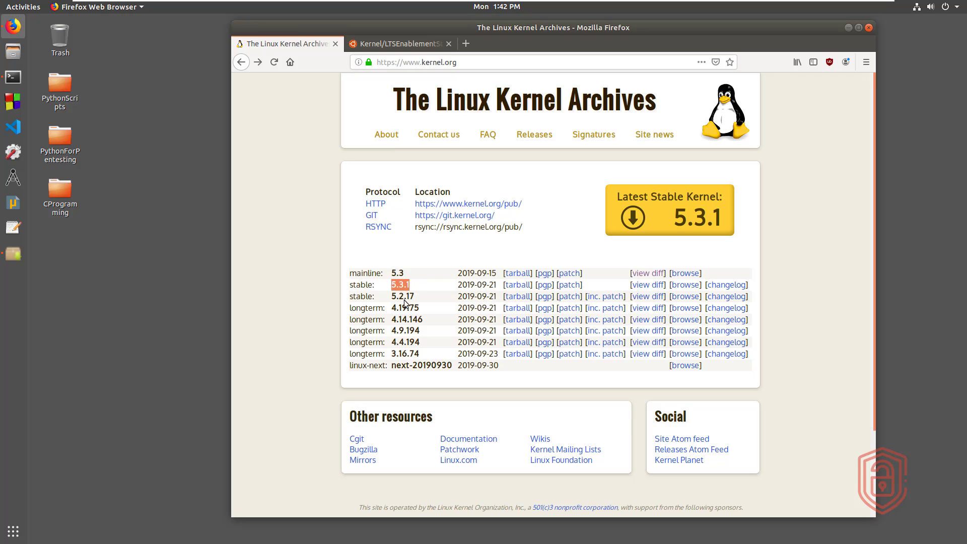
pyautogui.click(848, 28)
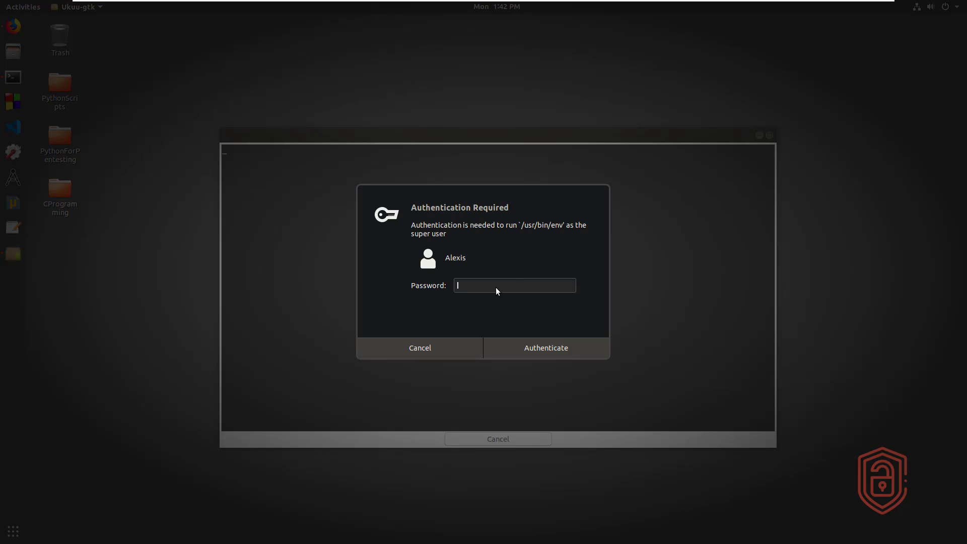
# Authorize the Linux 5.3.1 installation with the administrator password.
pyautogui.write('********')
pyautogui.press('Return')
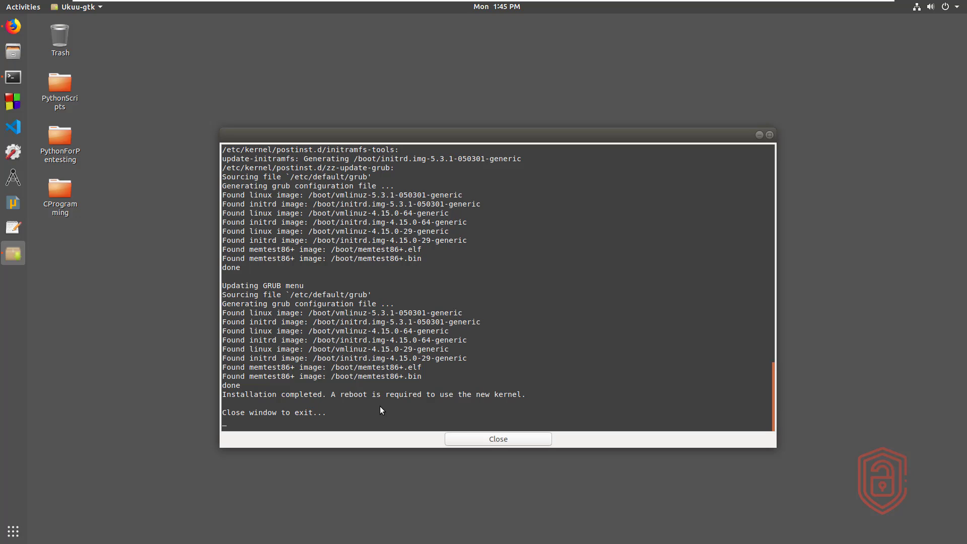
# Close the installation output and the booting previous kernels notice, then exit Ukuu.
pyautogui.click(497, 443)
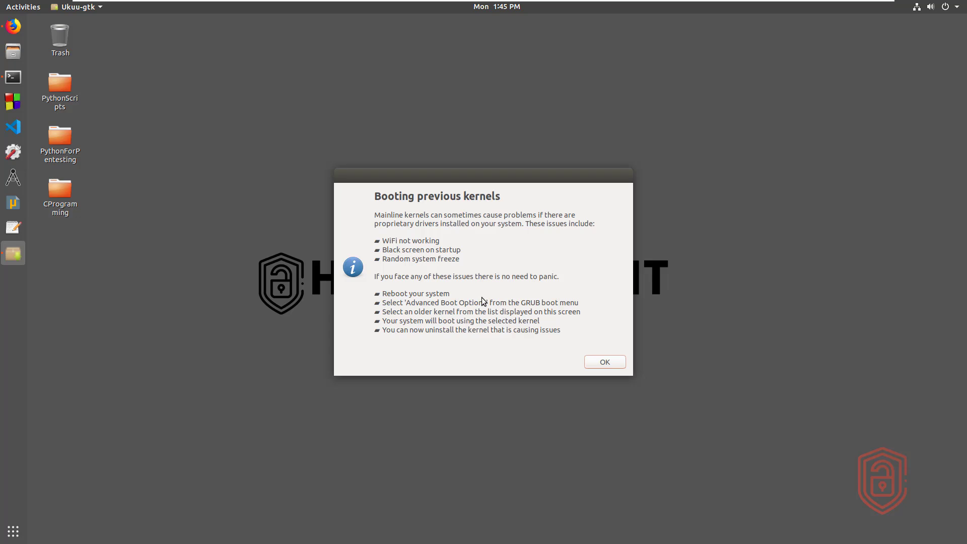
pyautogui.click(606, 361)
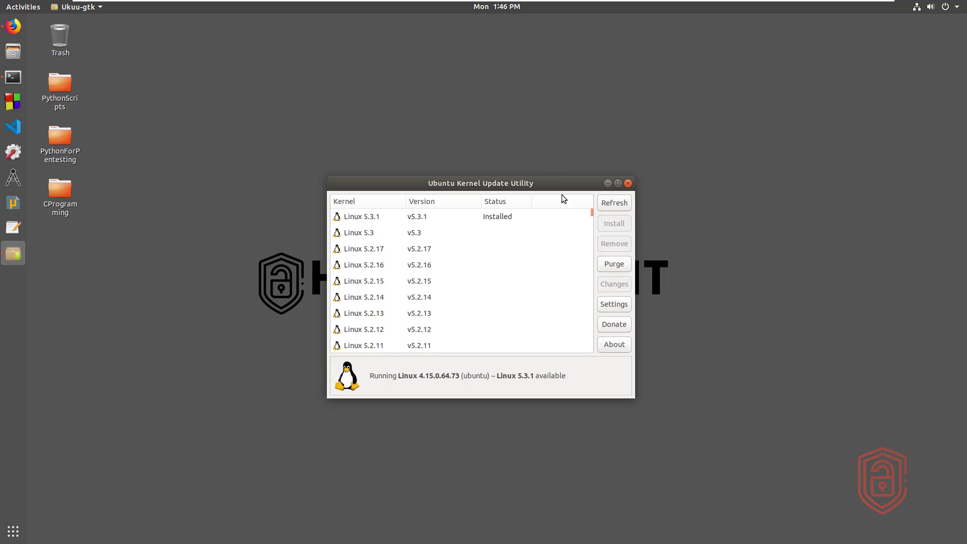
pyautogui.moveTo(564, 186); pyautogui.dragTo(587, 182)
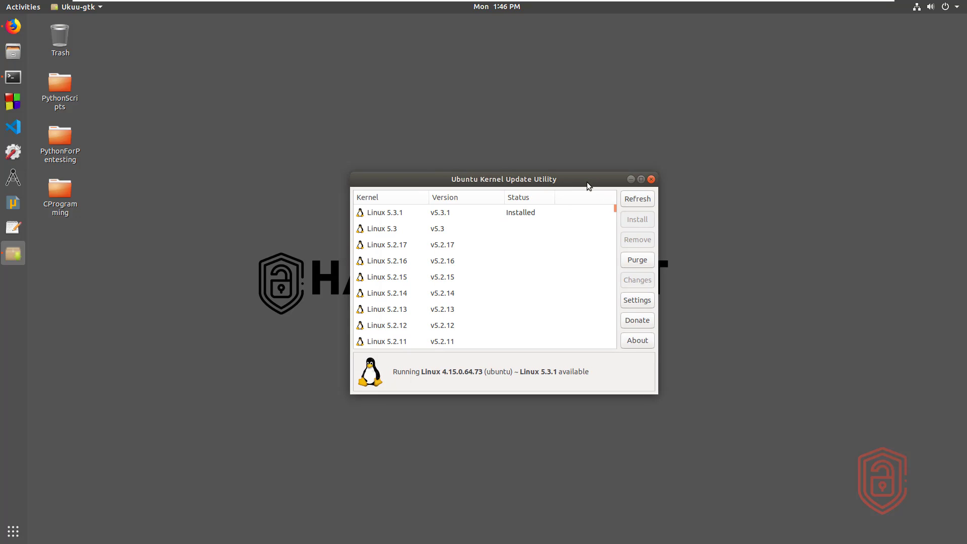
pyautogui.click(652, 180)
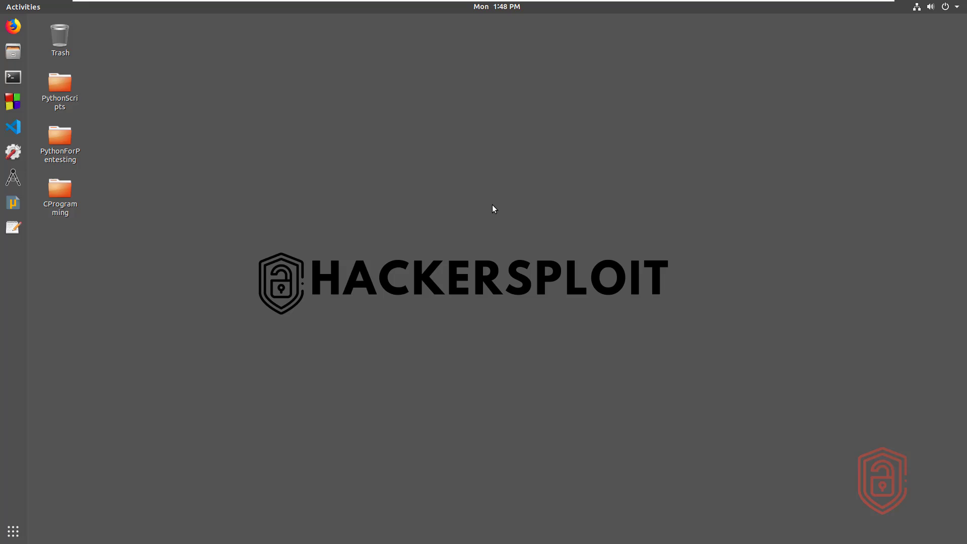
# Run uname -r in a fresh, enlarged terminal, showing kernel 5.3.1-050301-generic.
pyautogui.hotkey('ctrl', 'alt', 't')
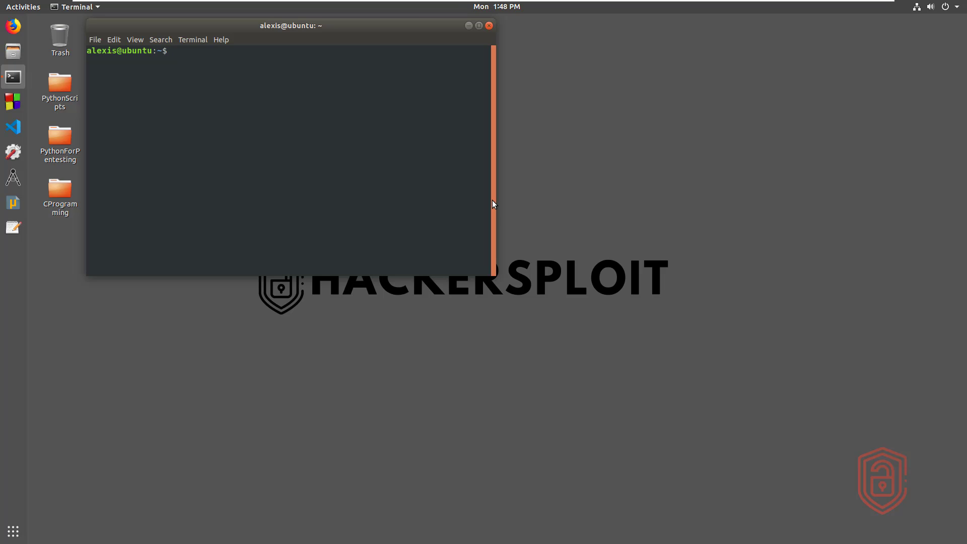
pyautogui.hotkey('ctrl', '+')
pyautogui.hotkey('ctrl', '+')
pyautogui.write('u')
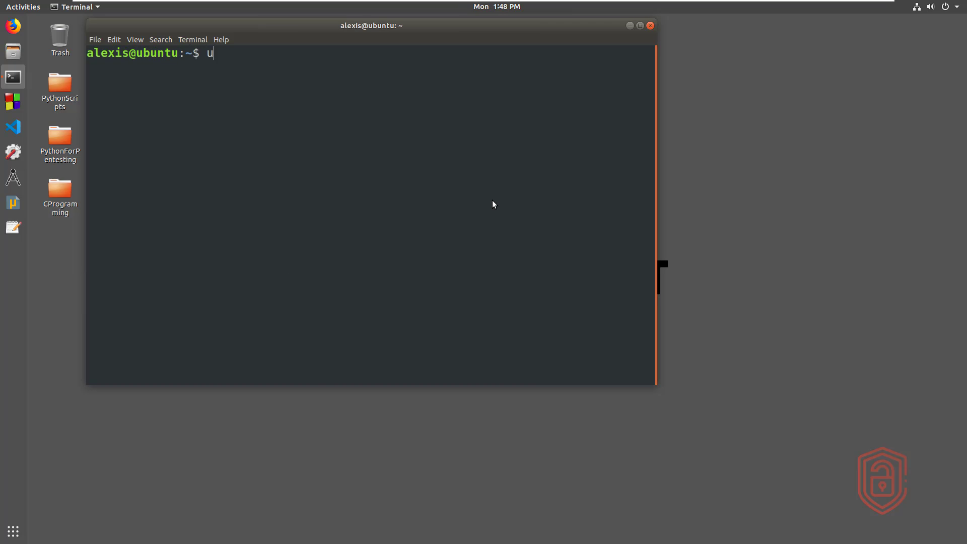
pyautogui.write('name -r')
pyautogui.press('Return')
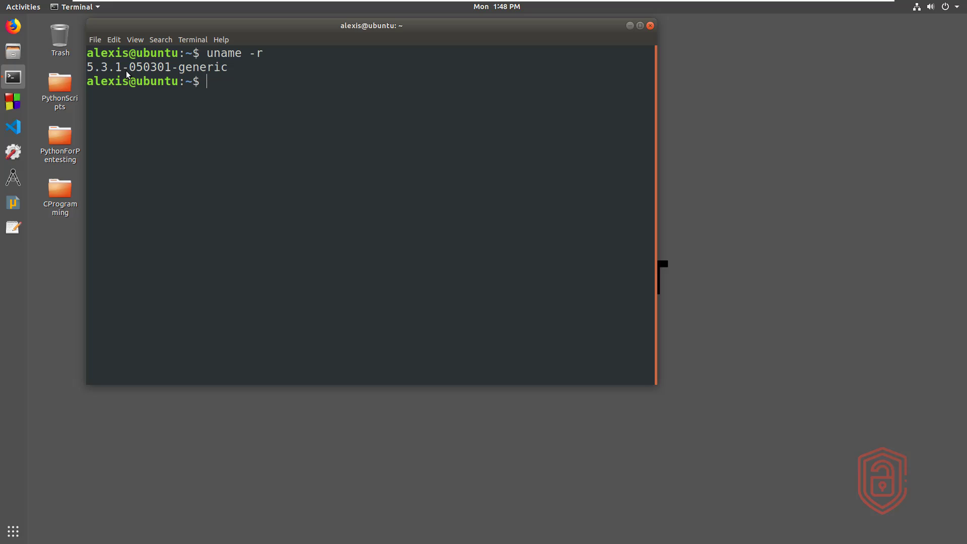
pyautogui.moveTo(298, 30); pyautogui.dragTo(337, 56)
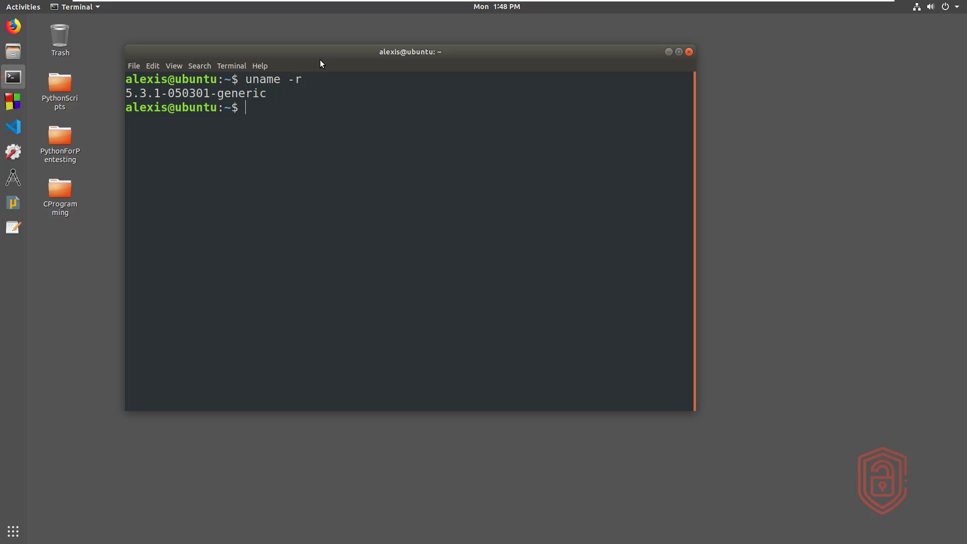
pyautogui.moveTo(320, 63); pyautogui.dragTo(355, 67)
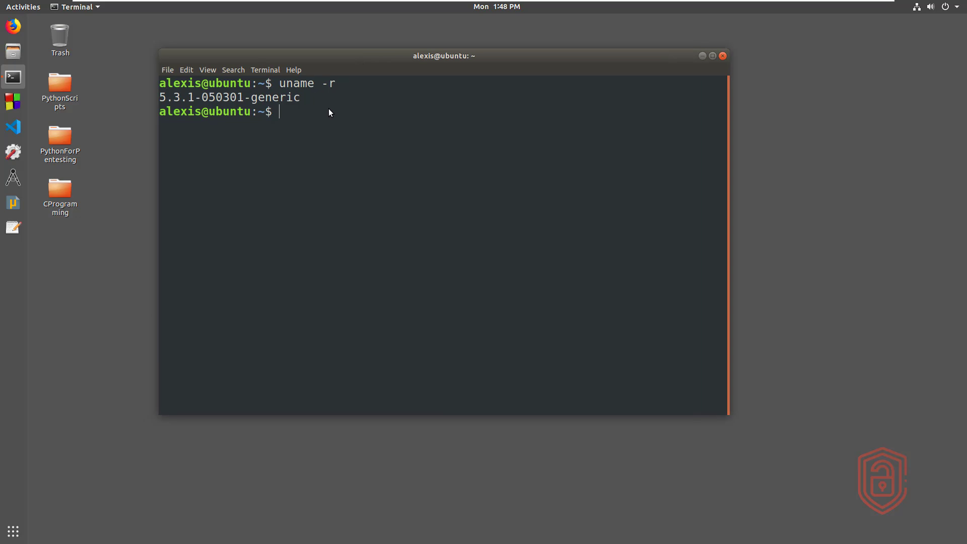